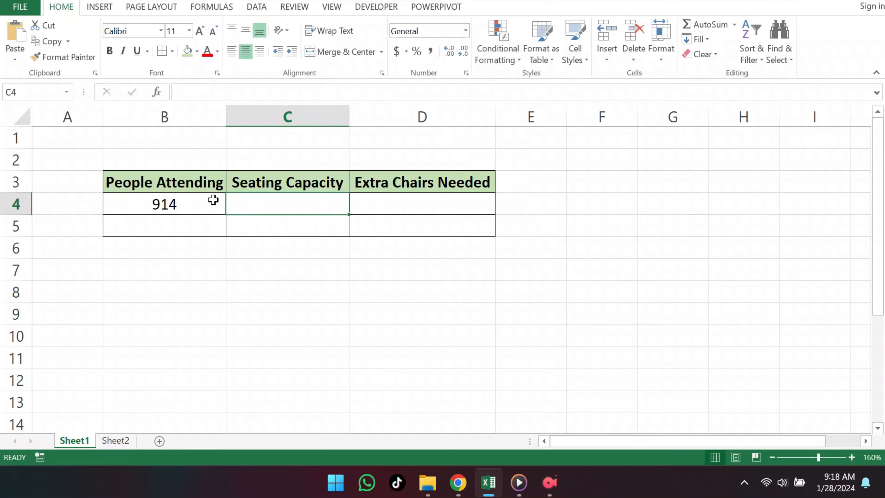
Enter 750 as the seating capacity in C4.
key(F2)
text(750)
key(Tab)
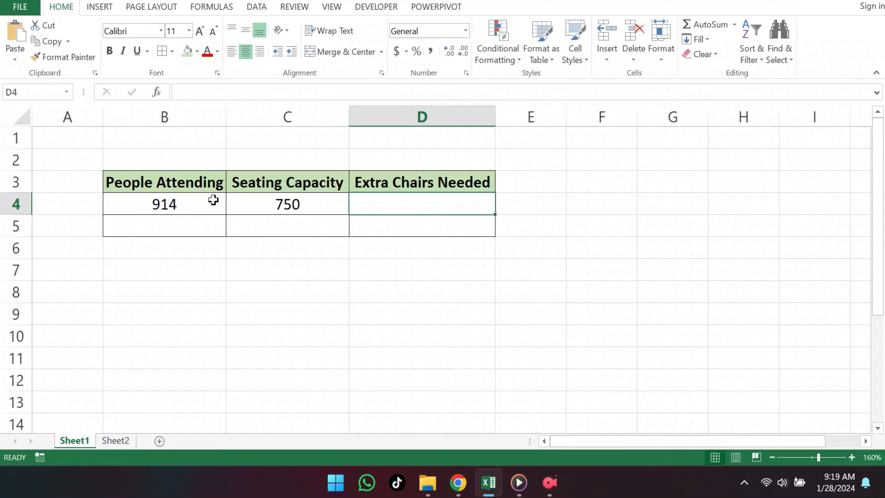
Calculate the extra chairs needed in D4 with the typed formula =914-750.
key(F2)
text(914-750)
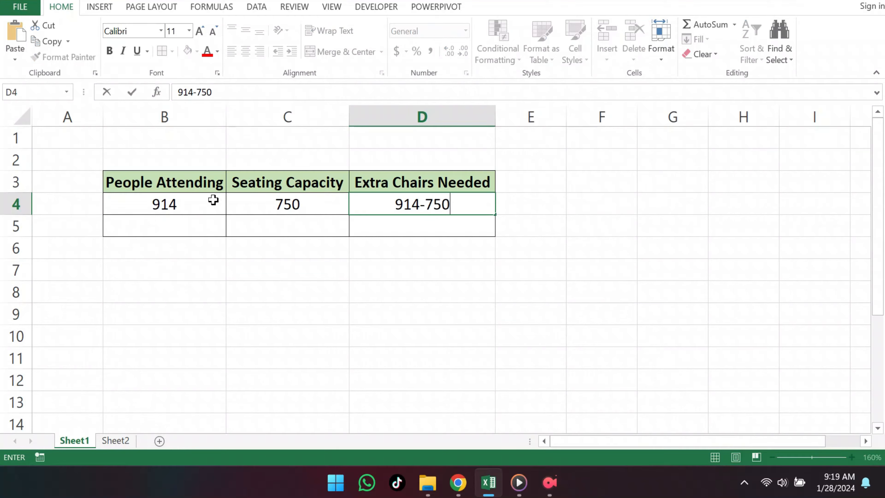
text(=)
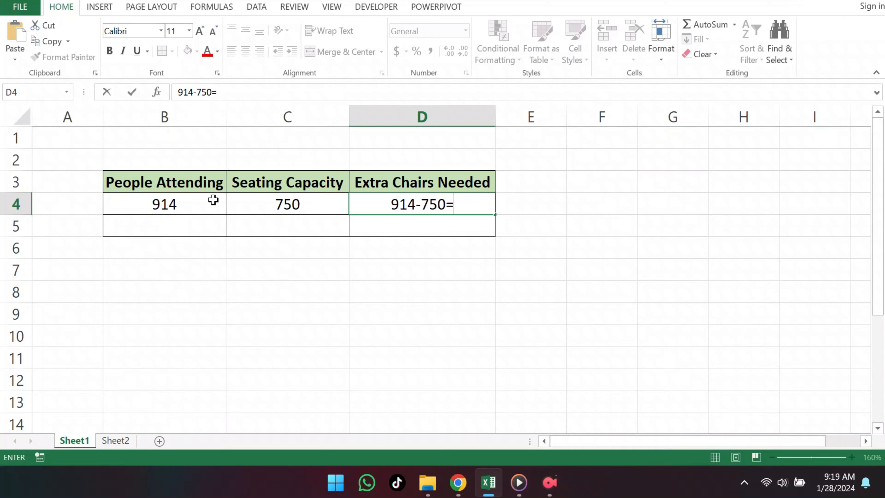
key(BackSpace)
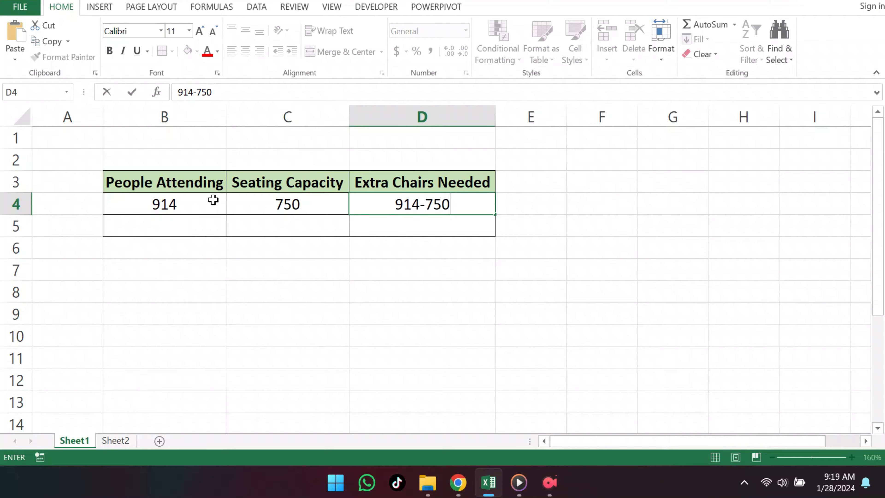
click(397, 203)
text(=)
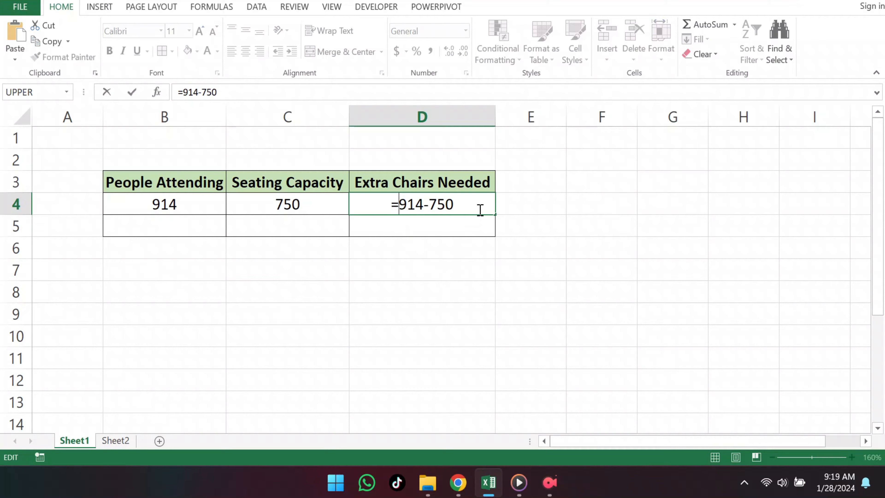
key(Return)
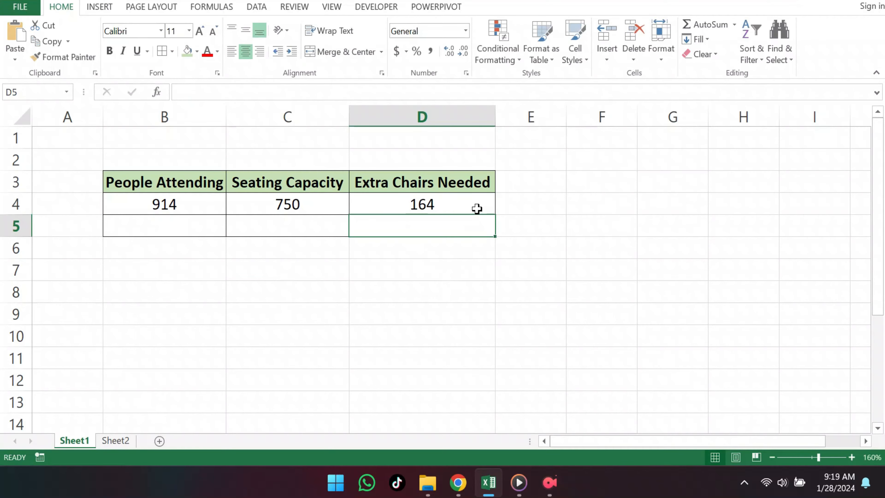
Replace the extra chairs formula in D4 with =B4-C4 using the attendance and capacity cells.
double_click(474, 208)
drag(473, 203, 361, 206)
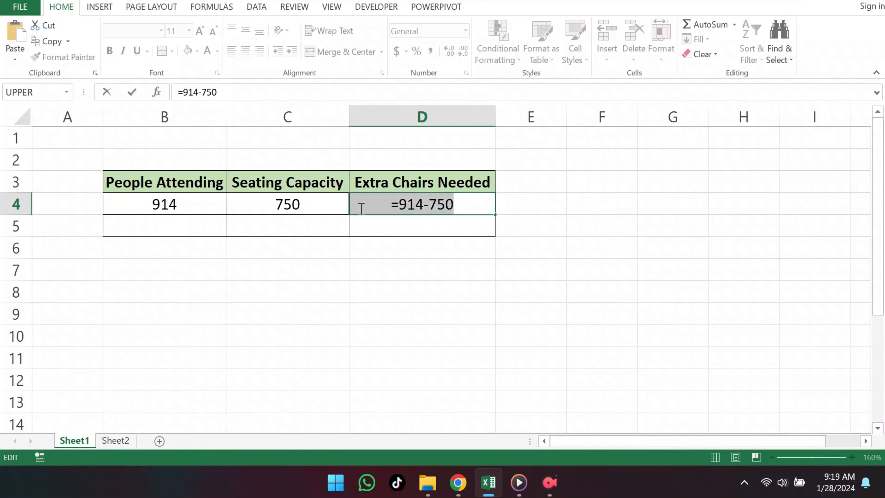
key(BackSpace)
text(=)
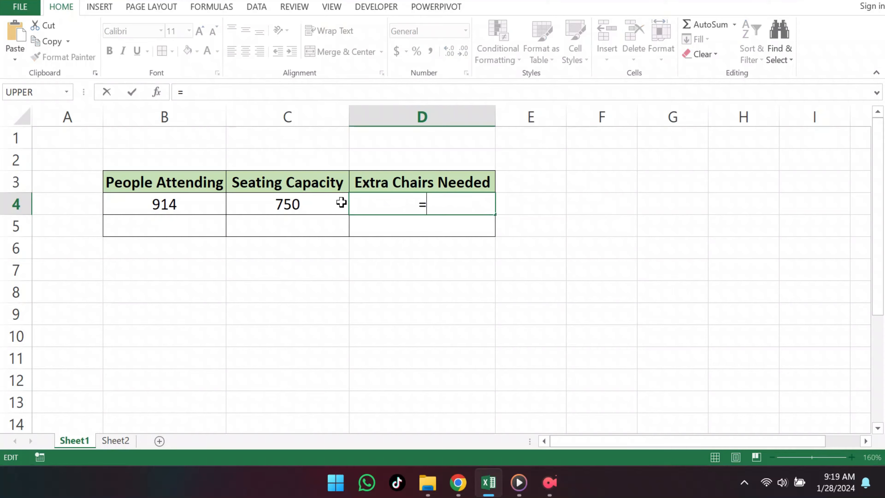
click(183, 206)
text(-)
click(261, 206)
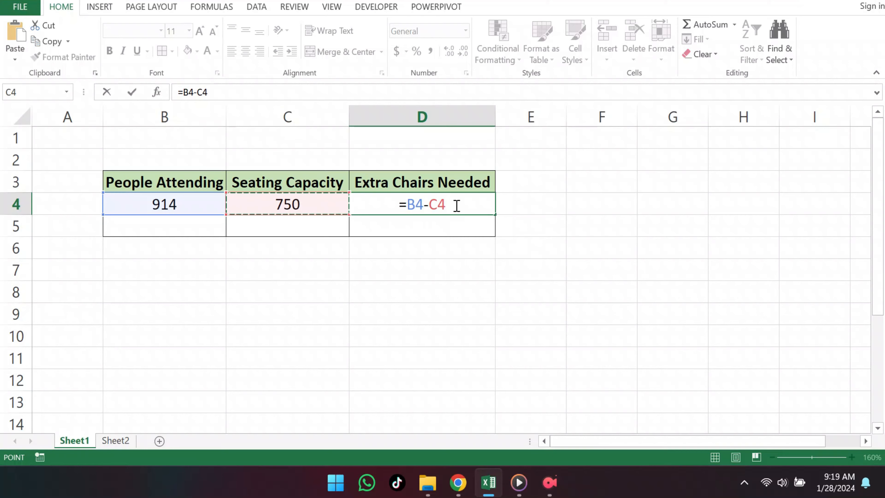
key(Return)
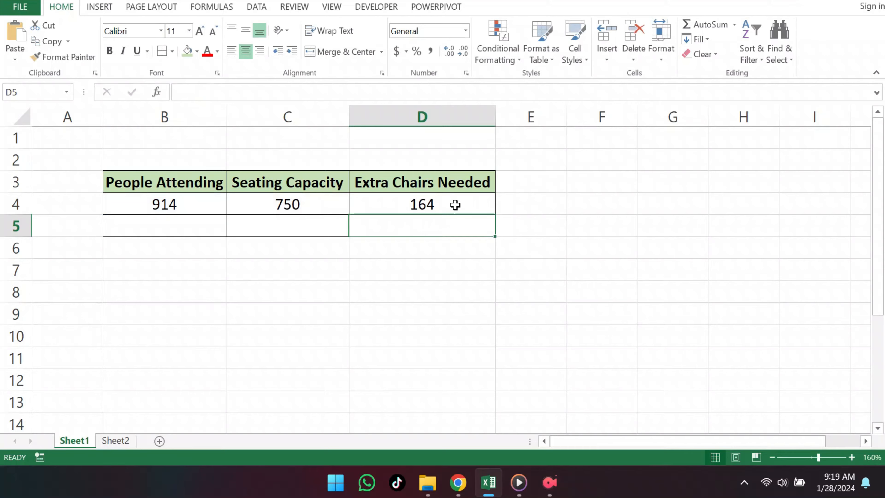
Open the extra chairs cell D4 to review its cell-reference formula.
click(455, 205)
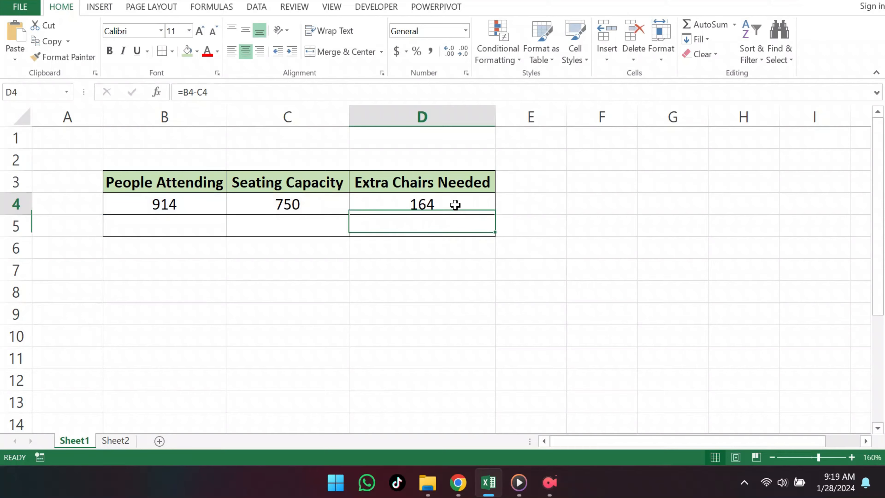
double_click(456, 205)
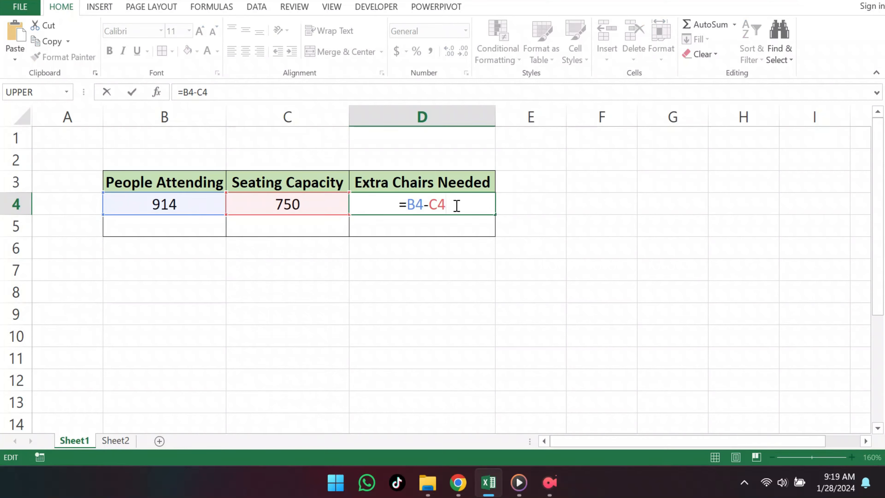
key(Return)
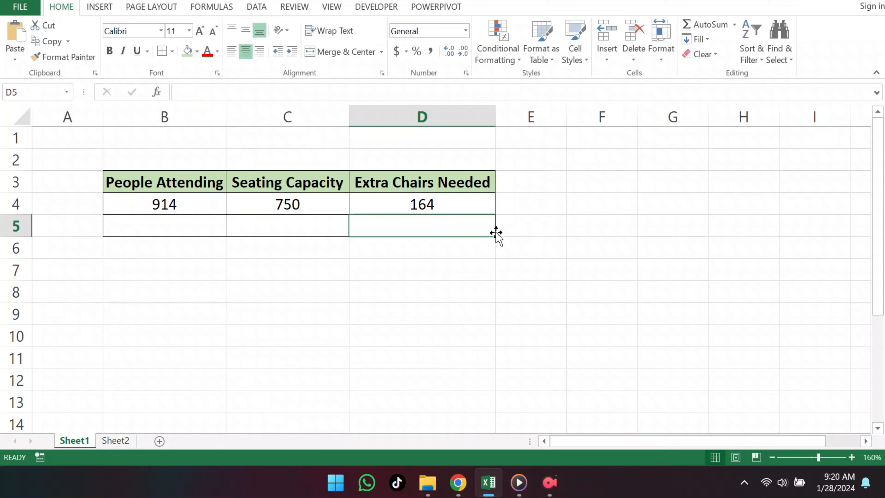
Switch to Sheet2 and enter 6000 as the savings goal in B4.
click(131, 446)
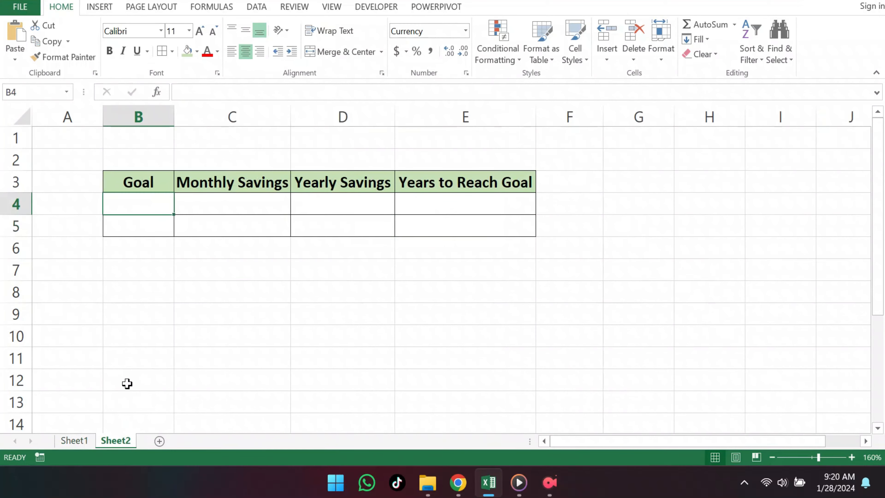
double_click(170, 203)
text(6000)
key(ctrl+Return)
key(Tab)
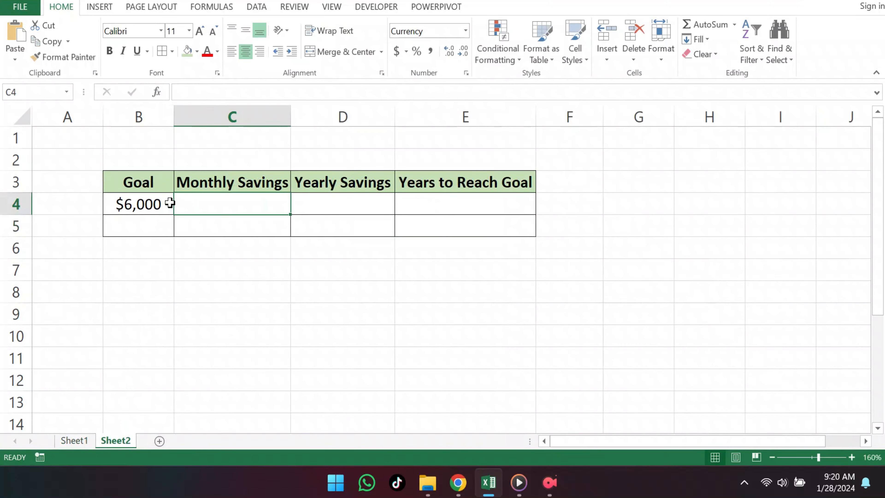
Enter 110 as the monthly savings in C4.
key(F2)
text(110)
key(ctrl+Return)
key(Tab)
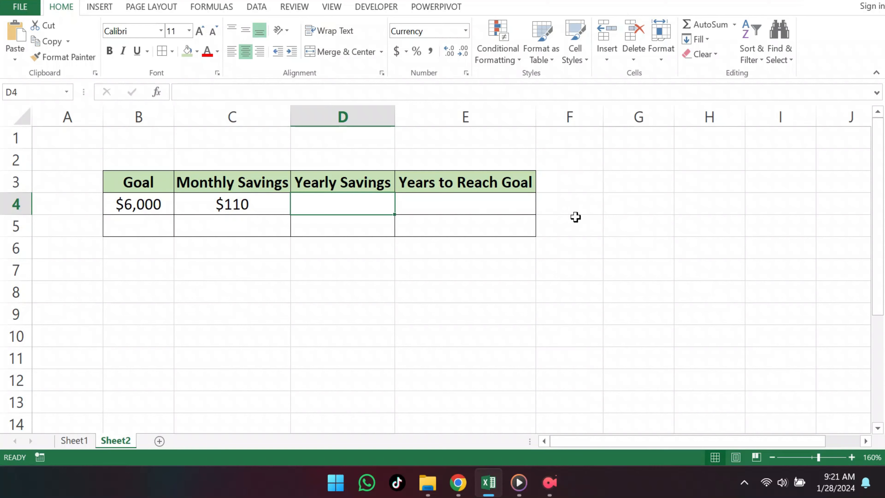
Calculate yearly savings in D4 with the formula =C4*12.
key(F2)
text(=)
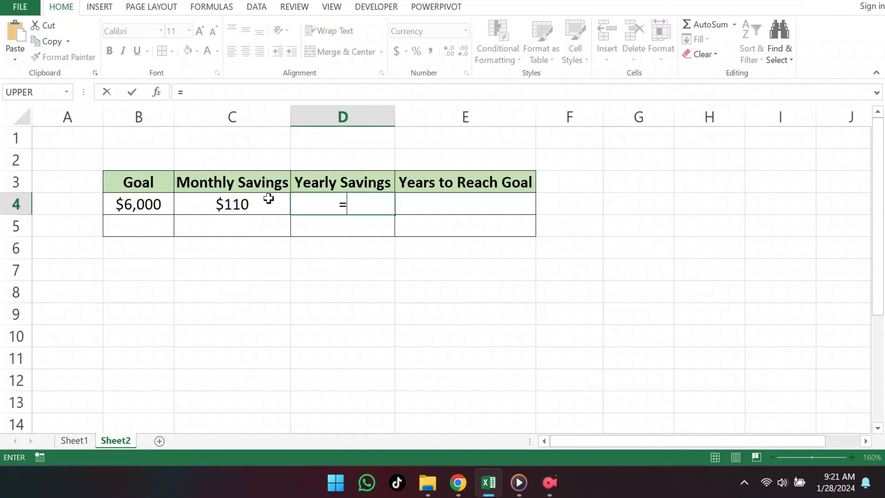
click(265, 209)
text(*)
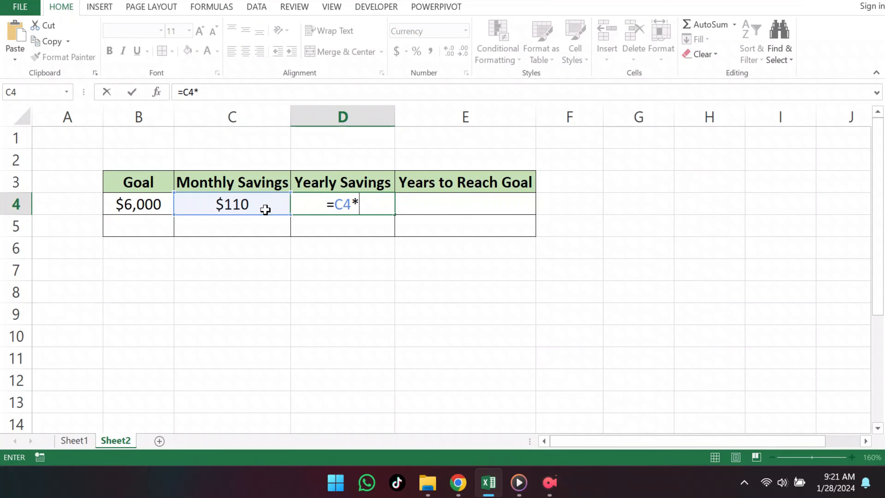
text(12)
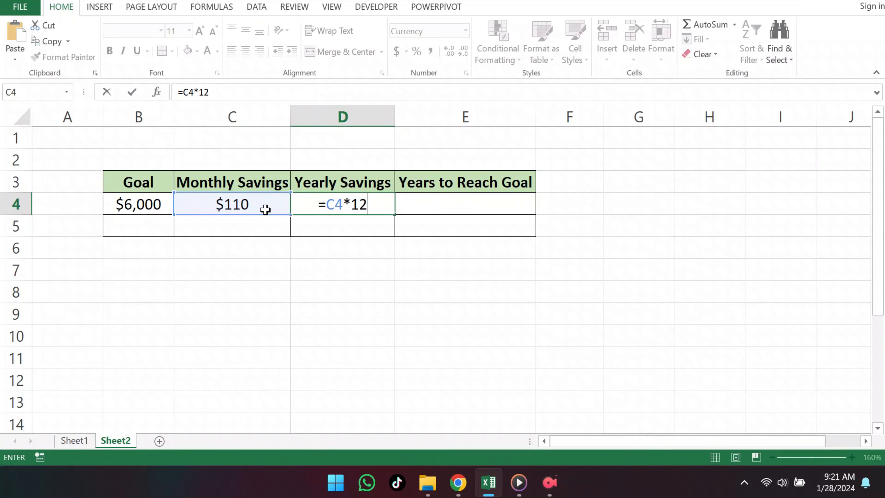
key(Return)
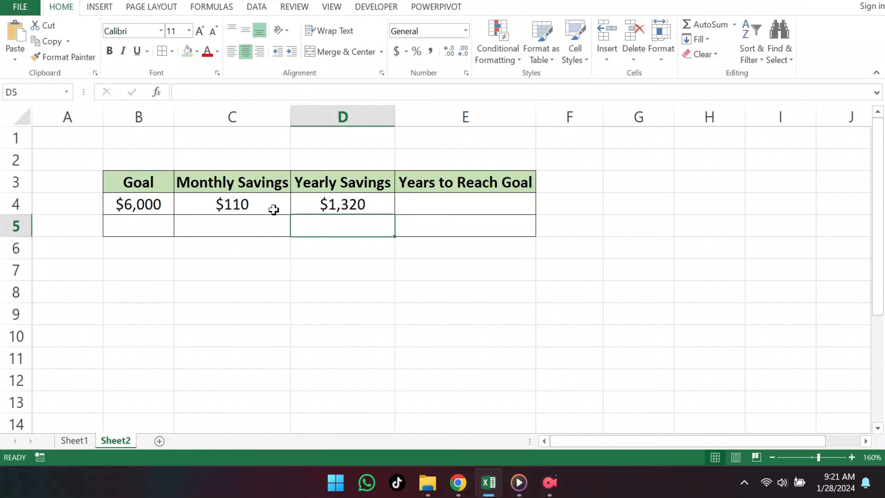
Calculate the years to reach the goal in E4 with the formula =B4/D4.
click(501, 206)
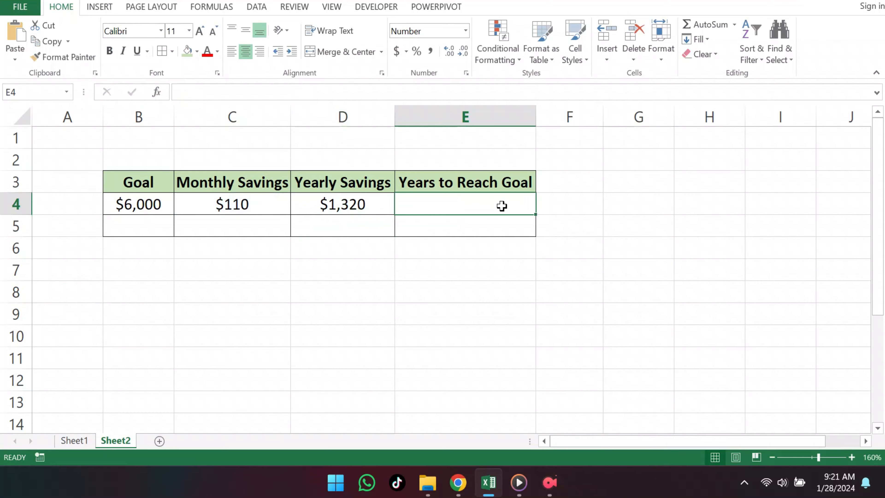
double_click(502, 205)
text(=)
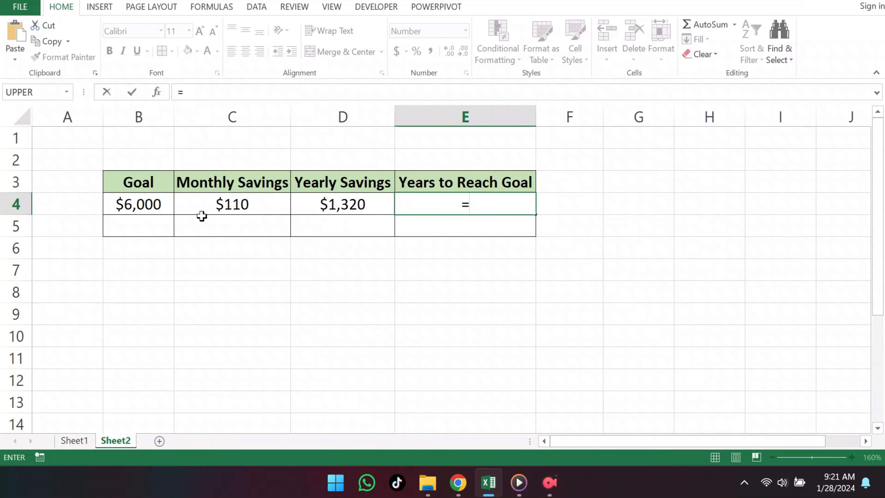
click(145, 205)
text(/)
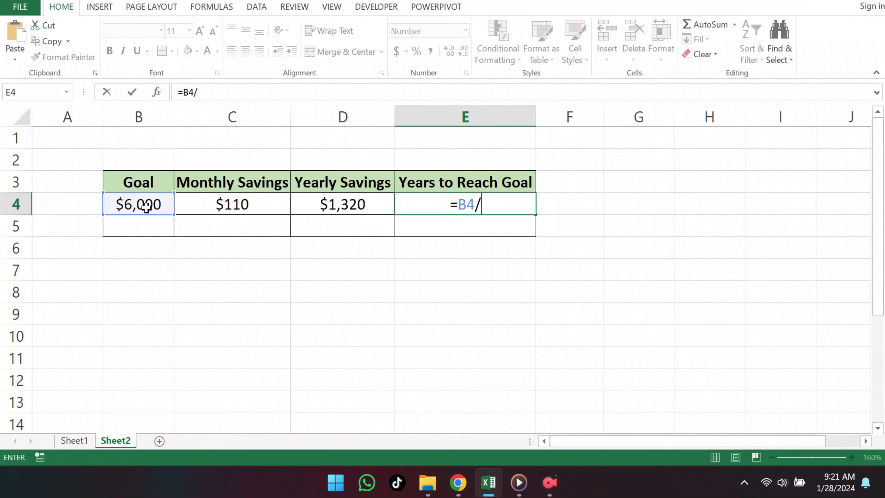
click(352, 200)
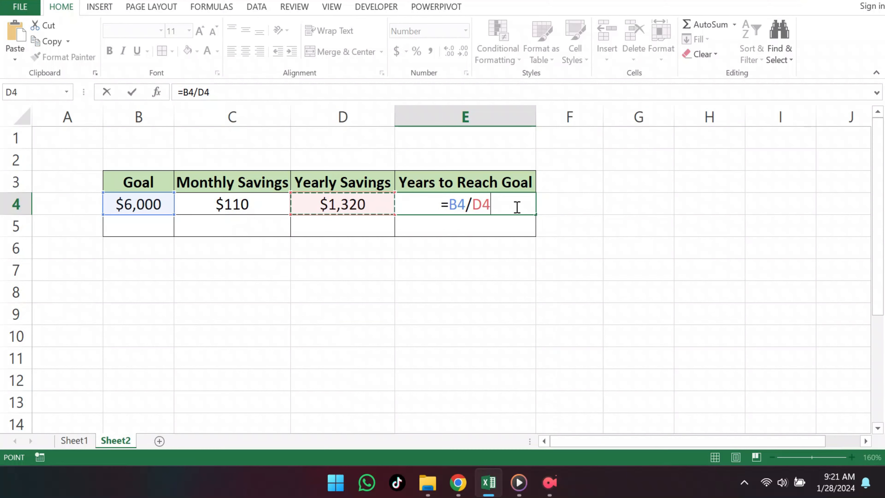
key(Return)
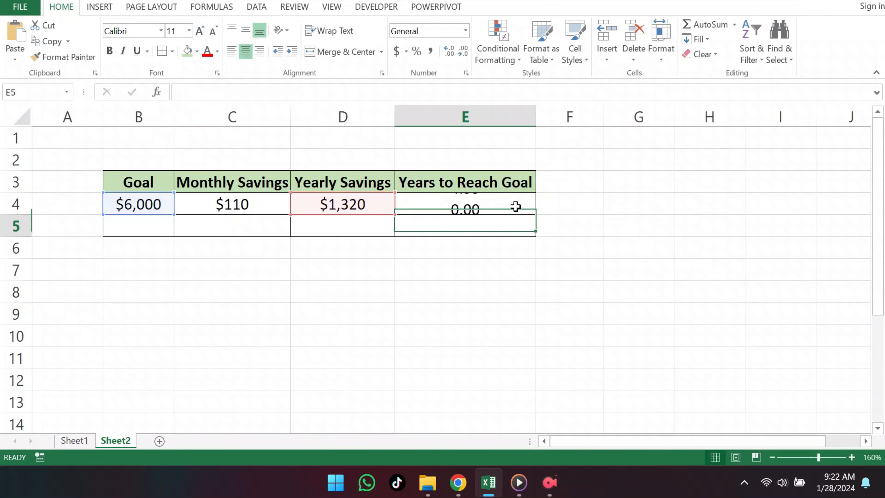